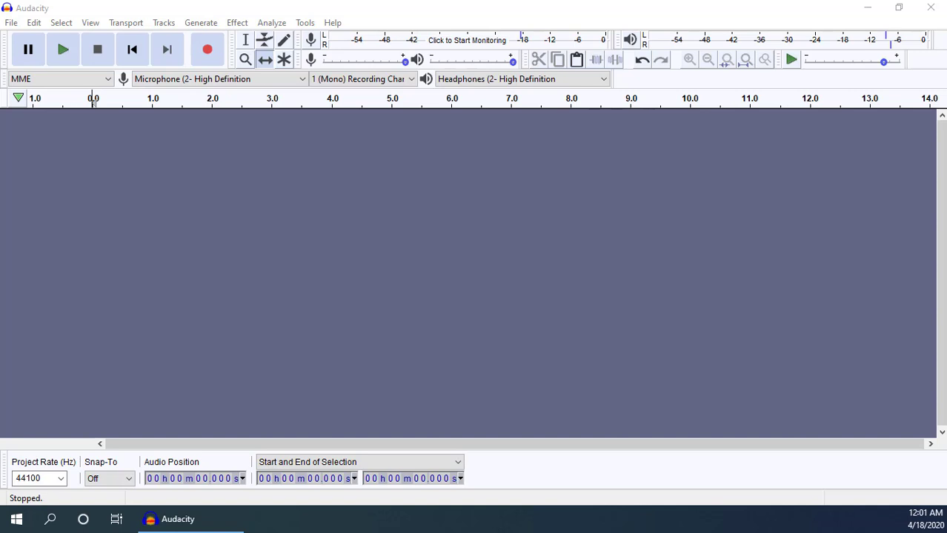
Record a voice clip about 12 seconds long from the microphone onto a new mono track
{"action": "left_click", "coordinate": [208, 50]}
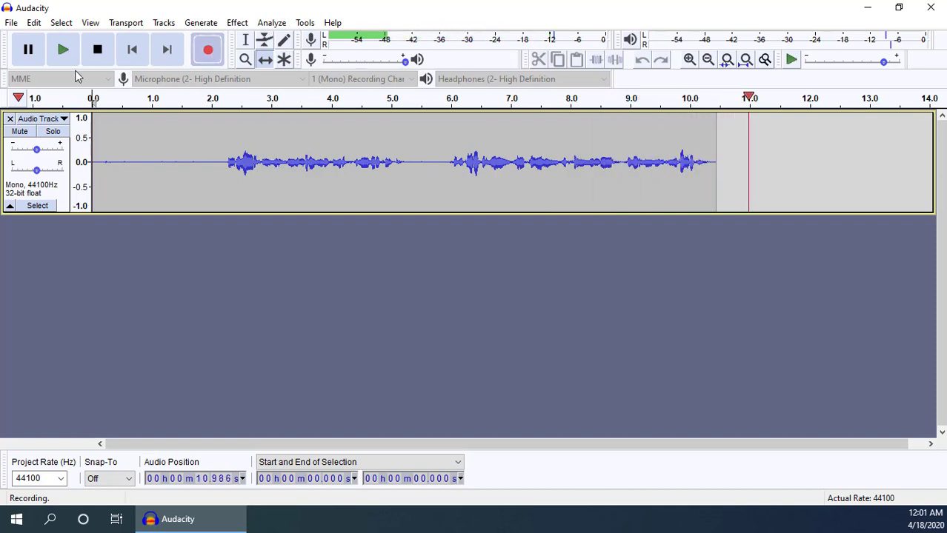
{"action": "left_click", "coordinate": [97, 49]}
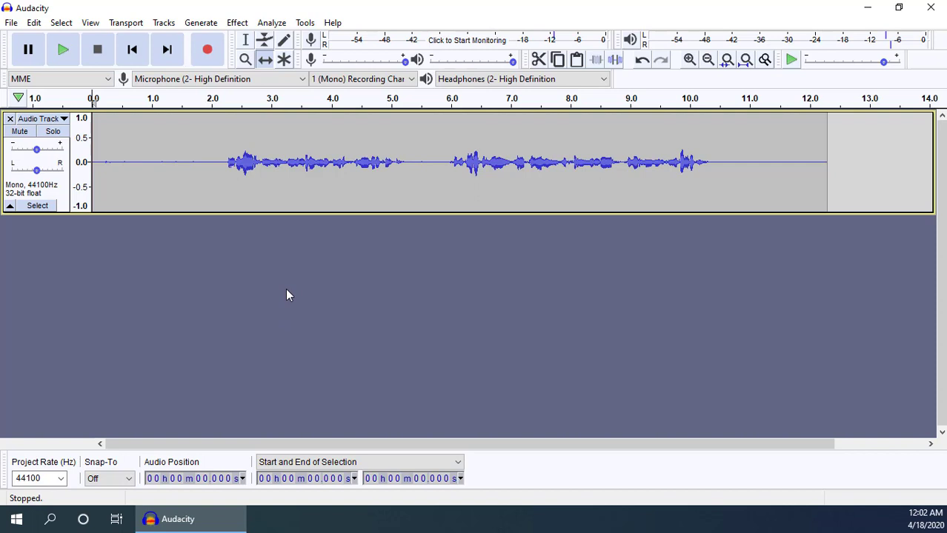
Import the audio file 187115__avakas__shore-waves from the Downloads folder as a second track
{"action": "left_click", "coordinate": [14, 24]}
{"action": "mouse_move", "coordinate": [56, 147]}
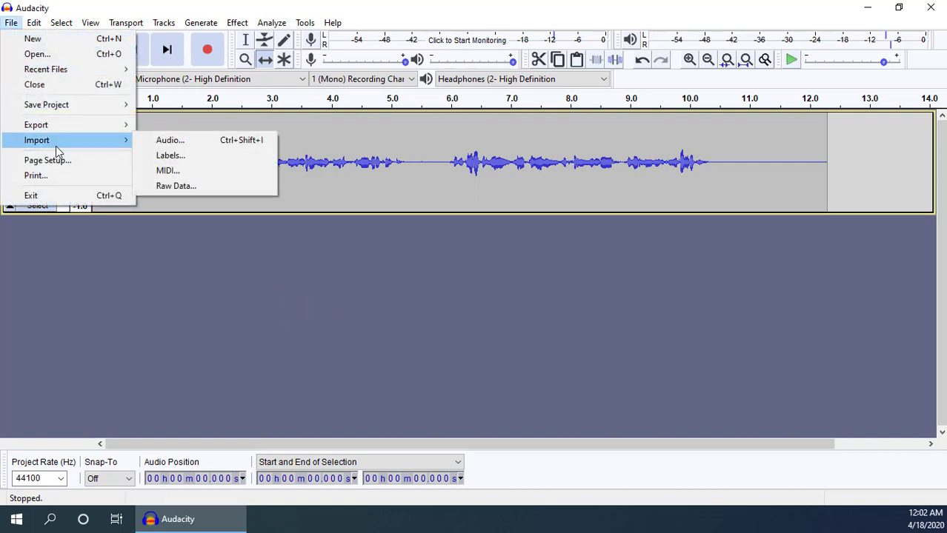
{"action": "left_click", "coordinate": [186, 143]}
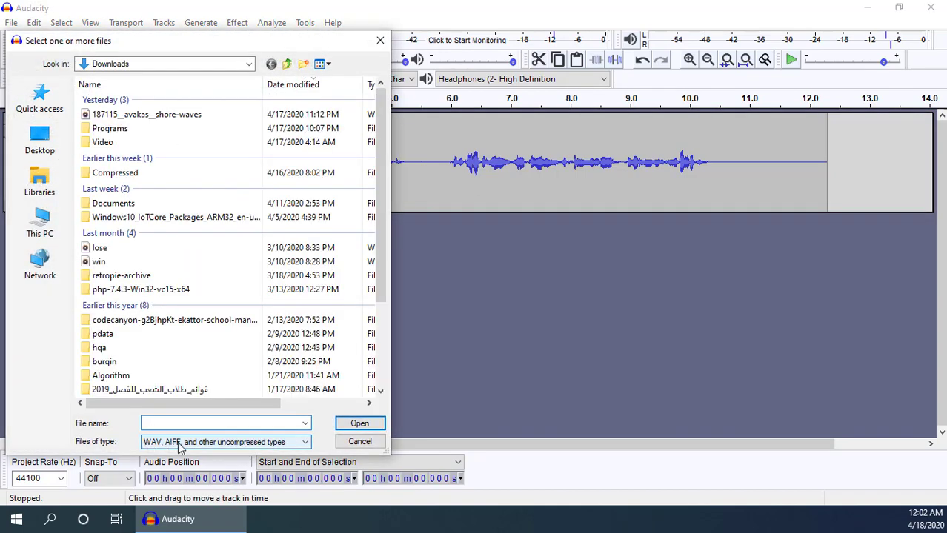
{"action": "left_click", "coordinate": [120, 67]}
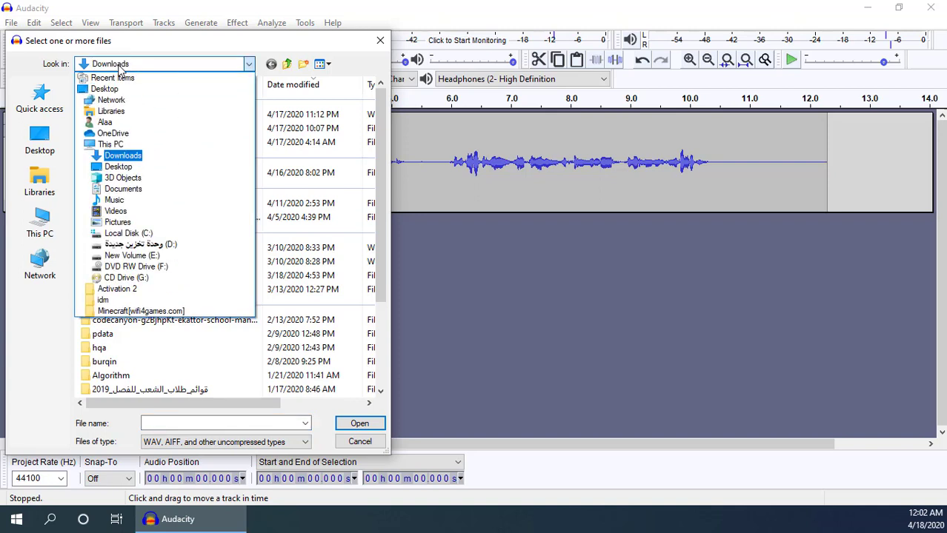
{"action": "left_click", "coordinate": [120, 66]}
{"action": "left_click", "coordinate": [124, 116]}
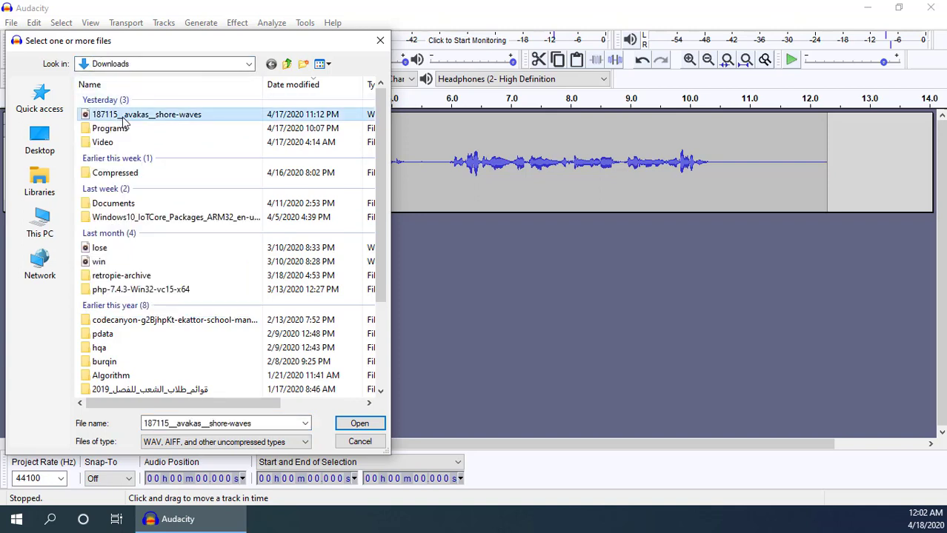
{"action": "left_click", "coordinate": [359, 423]}
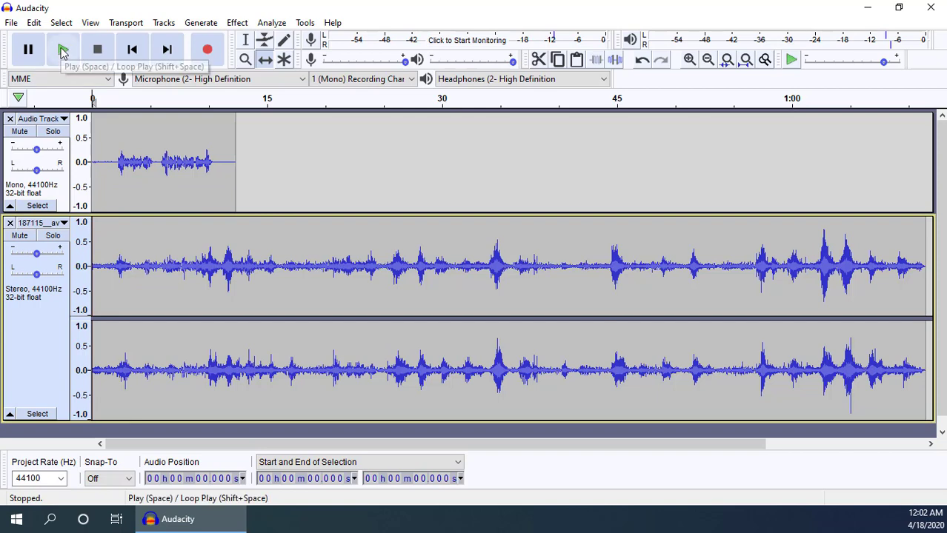
Play both tracks together, and listen to the shore-waves track by itself with Solo temporarily enabled
{"action": "left_click", "coordinate": [63, 50]}
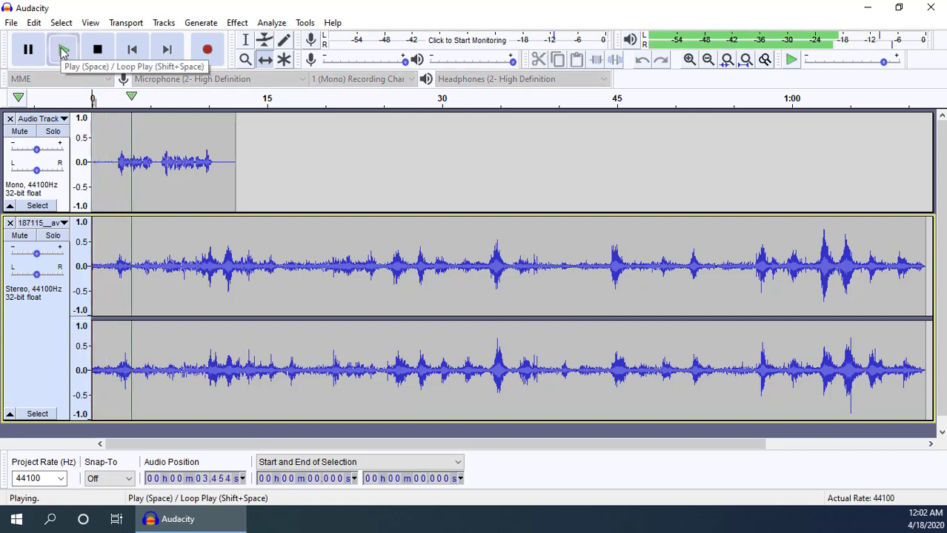
{"action": "left_click", "coordinate": [102, 52]}
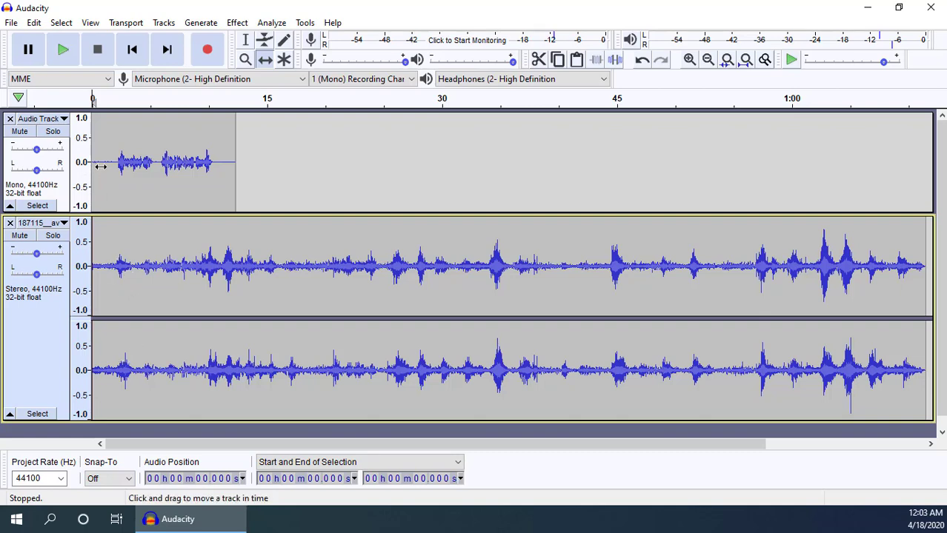
{"action": "left_click", "coordinate": [53, 240]}
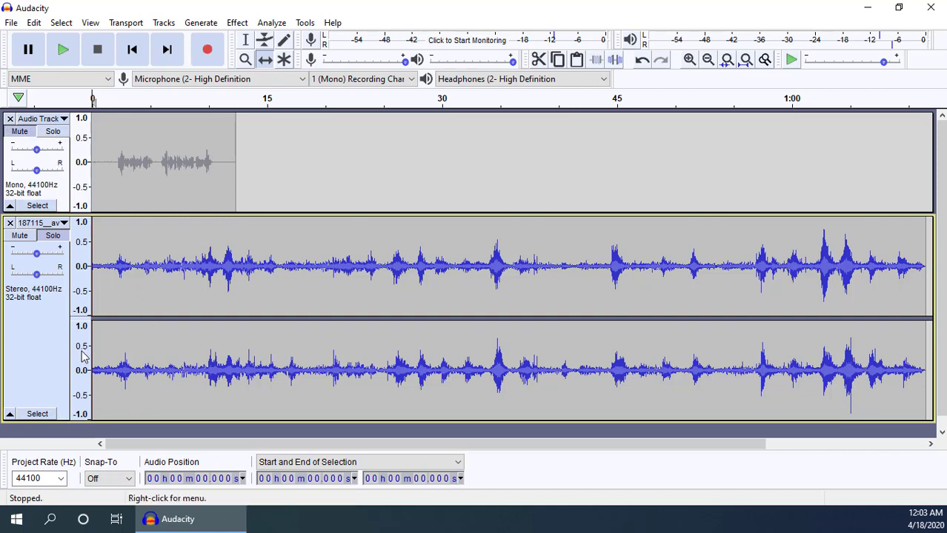
{"action": "left_click", "coordinate": [63, 58]}
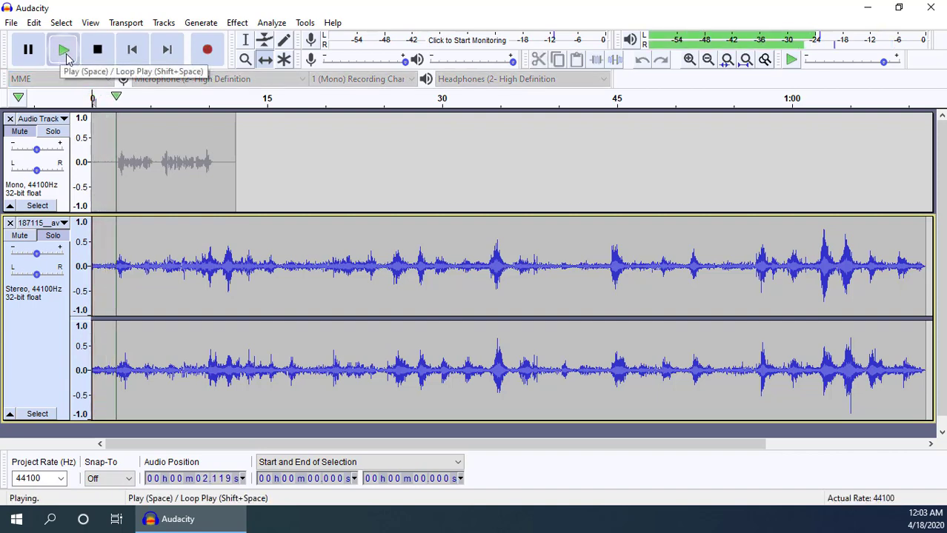
{"action": "left_click", "coordinate": [102, 59]}
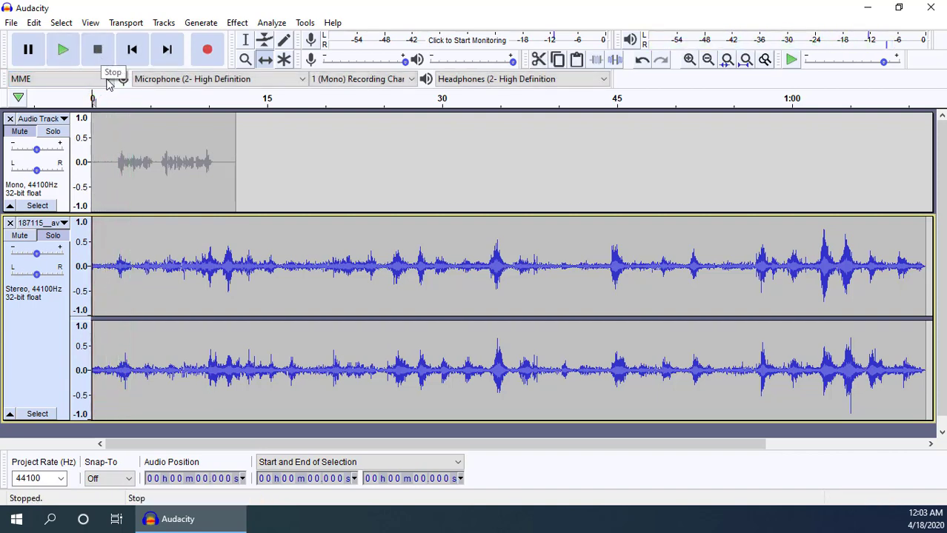
{"action": "left_click", "coordinate": [57, 242]}
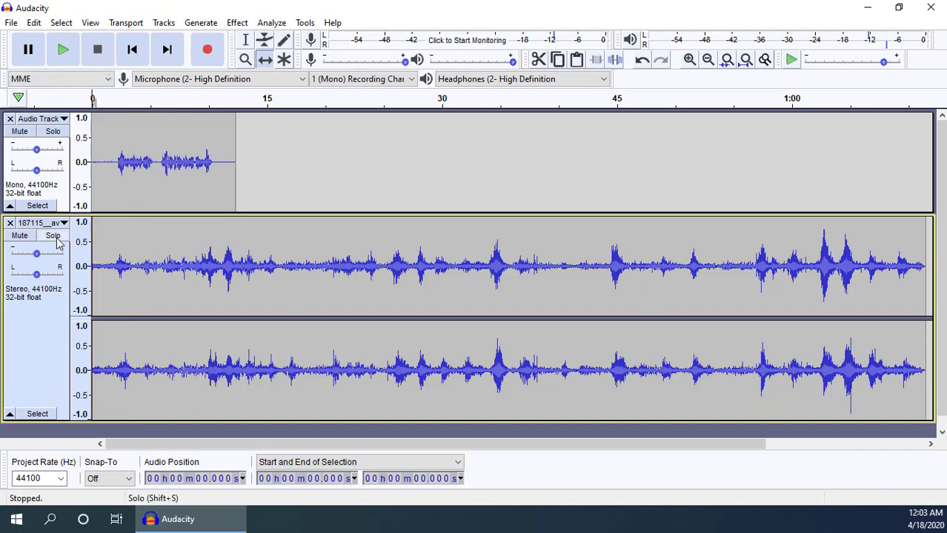
Mute the shore-waves track and solo the recorded voice track to hear the voice alone
{"action": "left_click", "coordinate": [20, 238]}
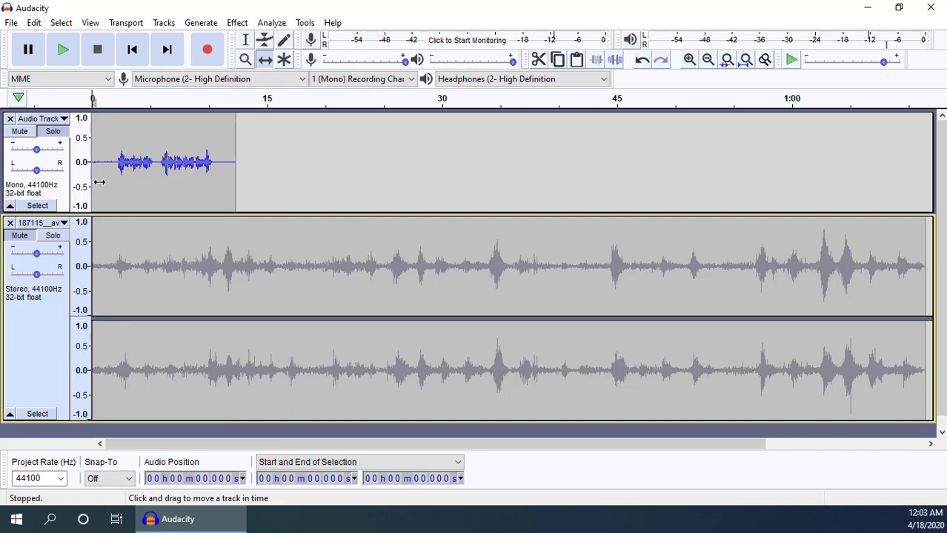
{"action": "left_click", "coordinate": [63, 49]}
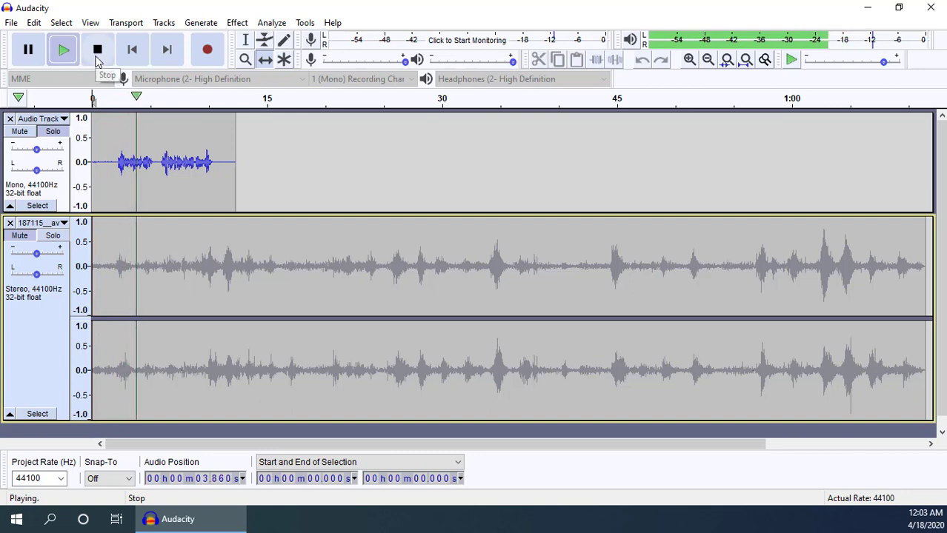
{"action": "left_click", "coordinate": [97, 52]}
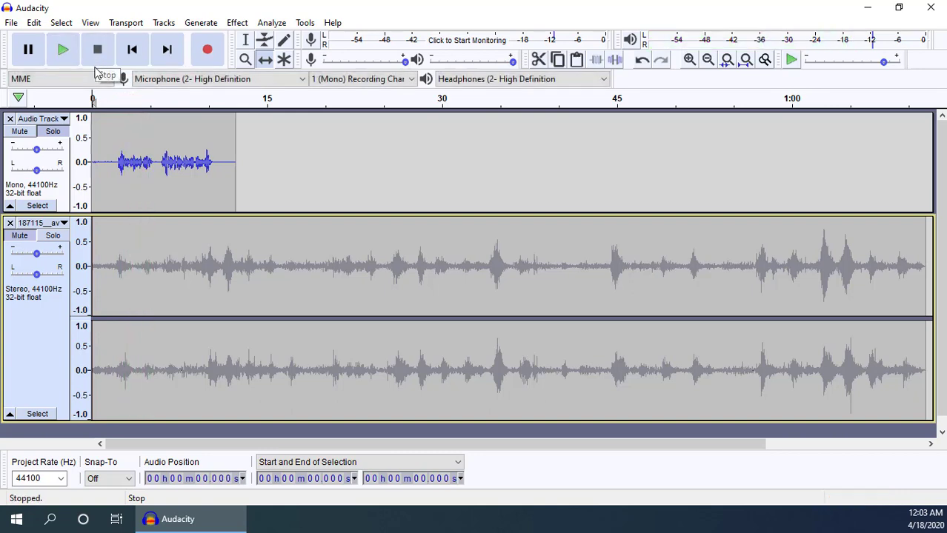
Switch Solo to the shore-waves track and play it without the voice recording
{"action": "left_click", "coordinate": [51, 237]}
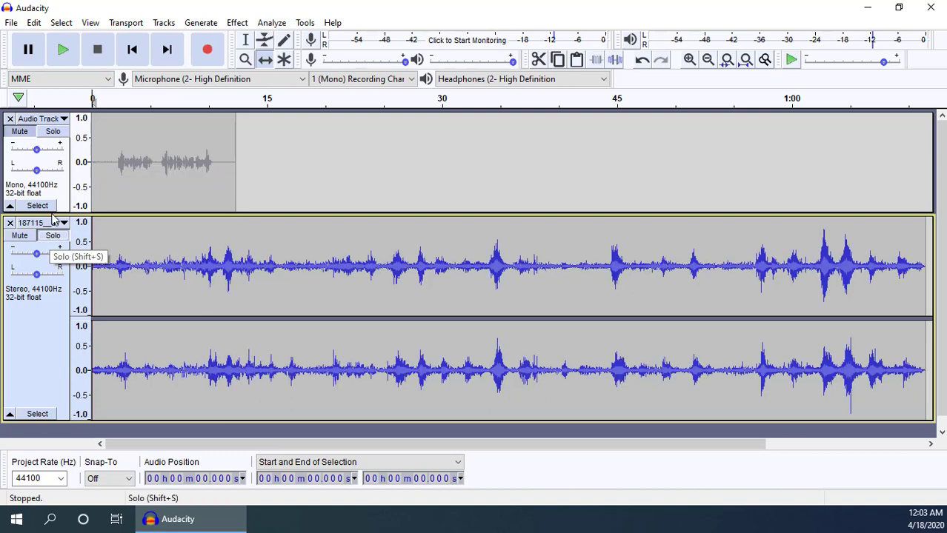
{"action": "left_click", "coordinate": [65, 58]}
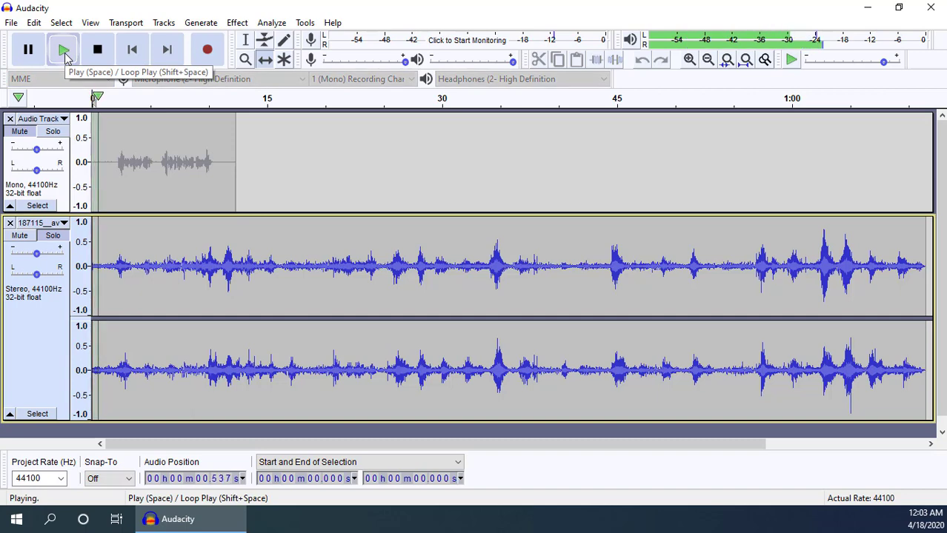
{"action": "left_click", "coordinate": [97, 49]}
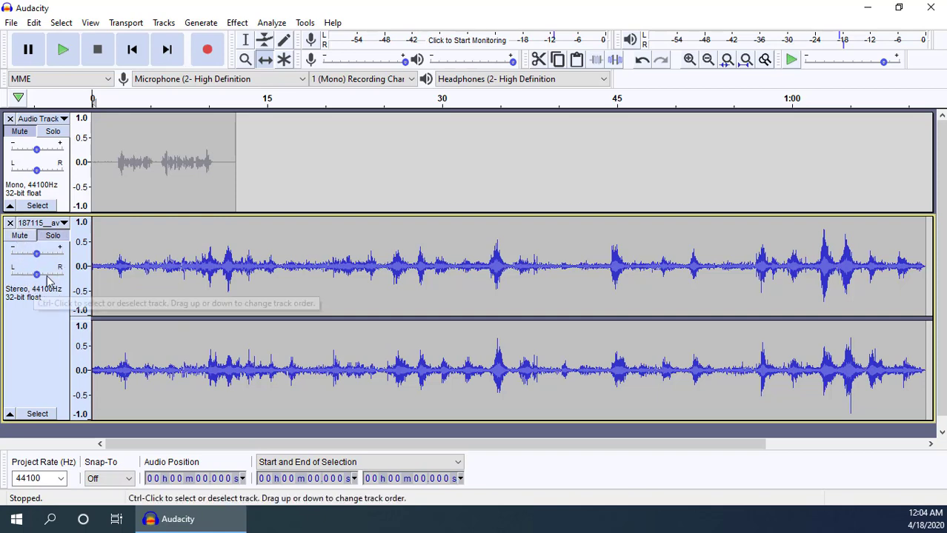
Pan the shore-waves track fully left during playback and return it to about the centre before stopping
{"action": "left_click", "coordinate": [63, 50]}
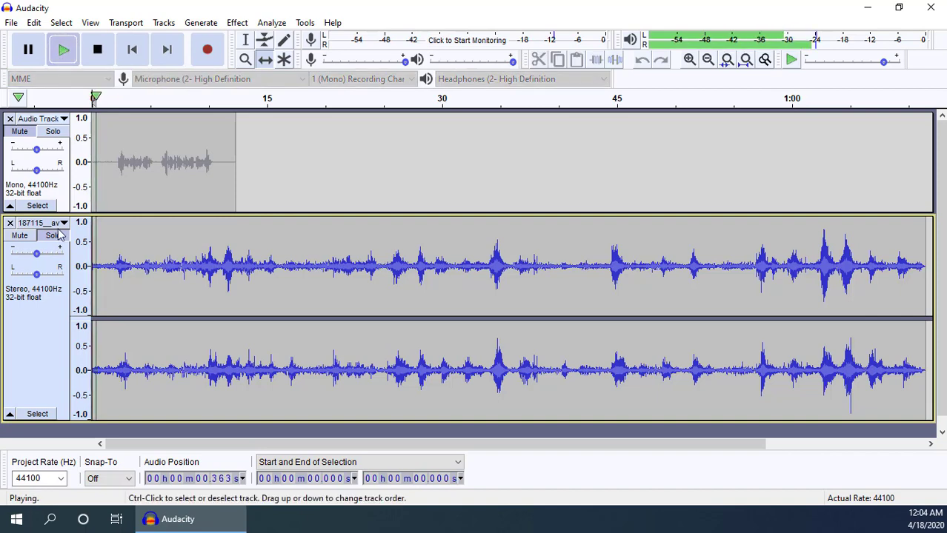
{"action": "left_click_drag", "start_coordinate": [39, 257], "coordinate": [12, 281]}
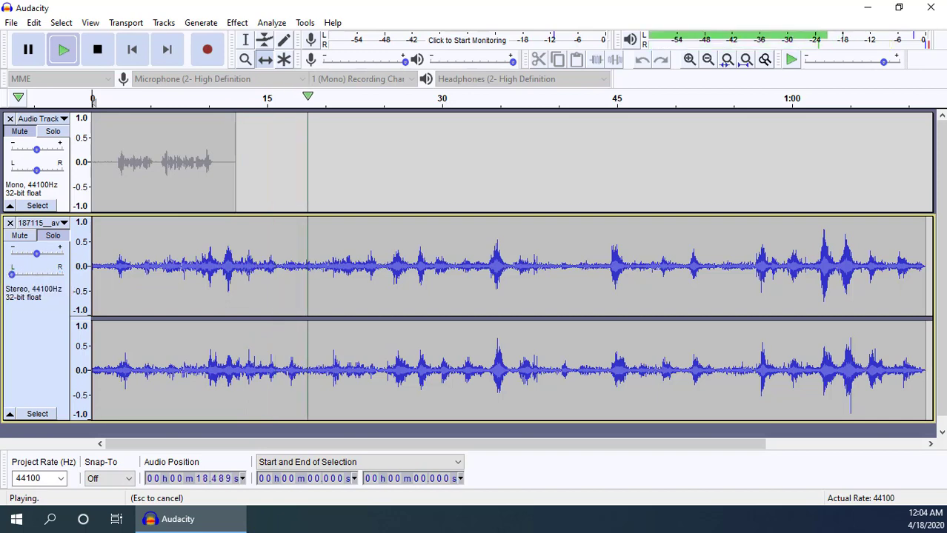
{"action": "left_click_drag", "start_coordinate": [10, 285], "coordinate": [36, 283]}
{"action": "left_click", "coordinate": [98, 48]}
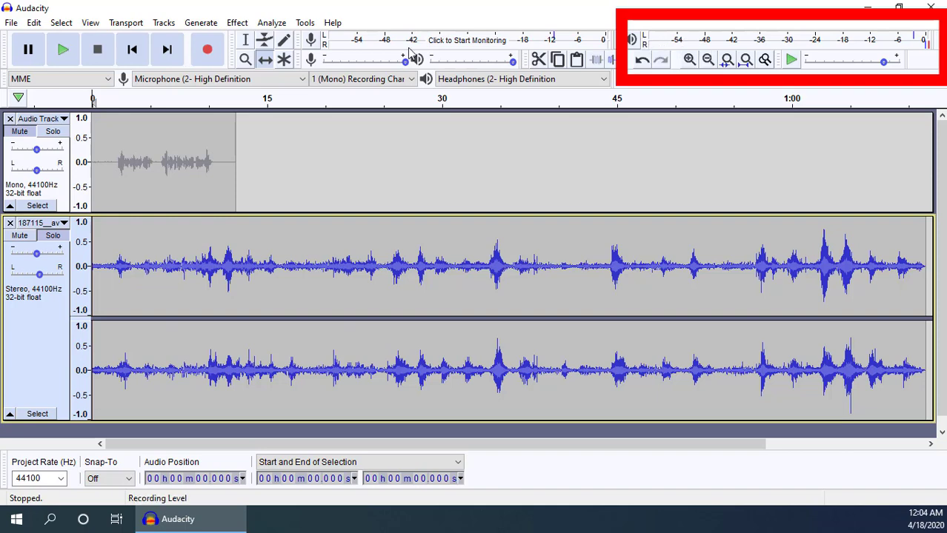
Pan the shore-waves track fully right during playback and bring it back to about the centre before stopping
{"action": "left_click", "coordinate": [62, 50]}
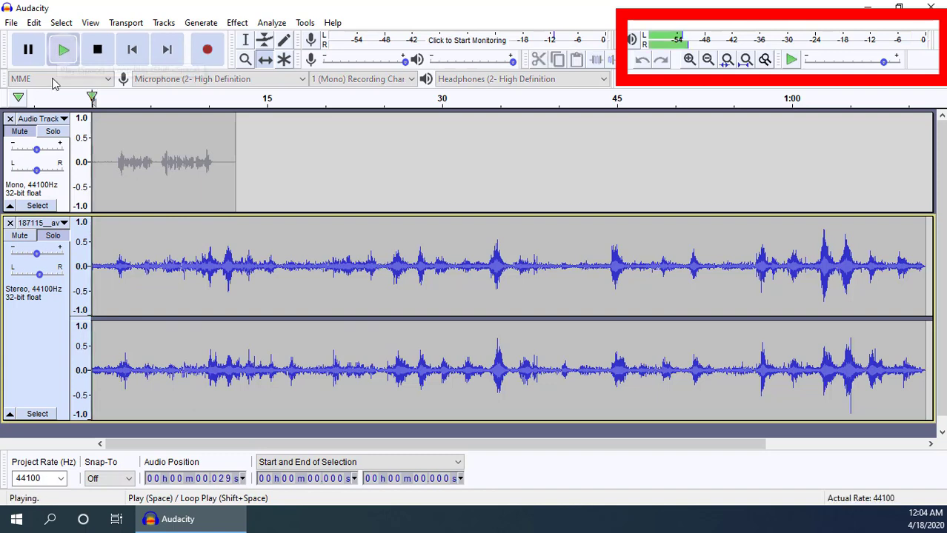
{"action": "left_click_drag", "start_coordinate": [39, 275], "coordinate": [66, 280]}
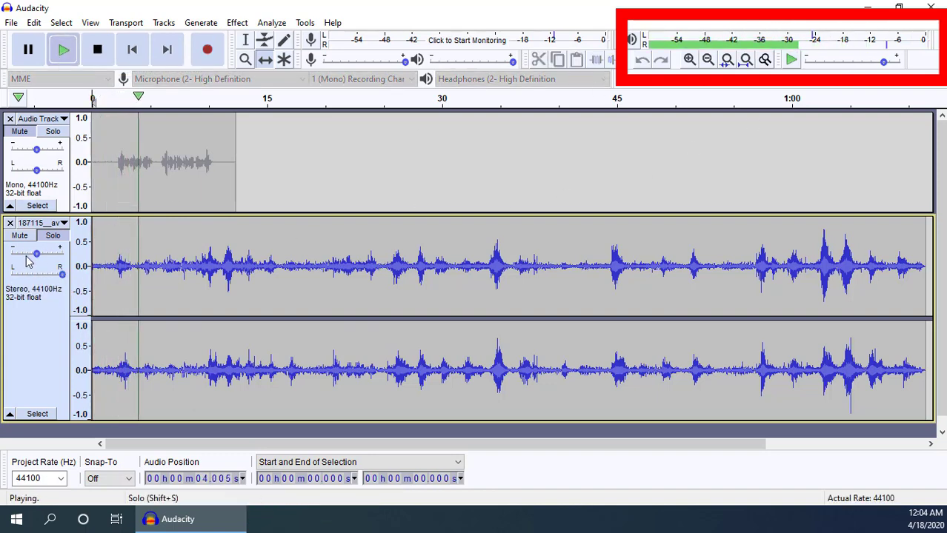
{"action": "left_click_drag", "start_coordinate": [62, 274], "coordinate": [40, 276]}
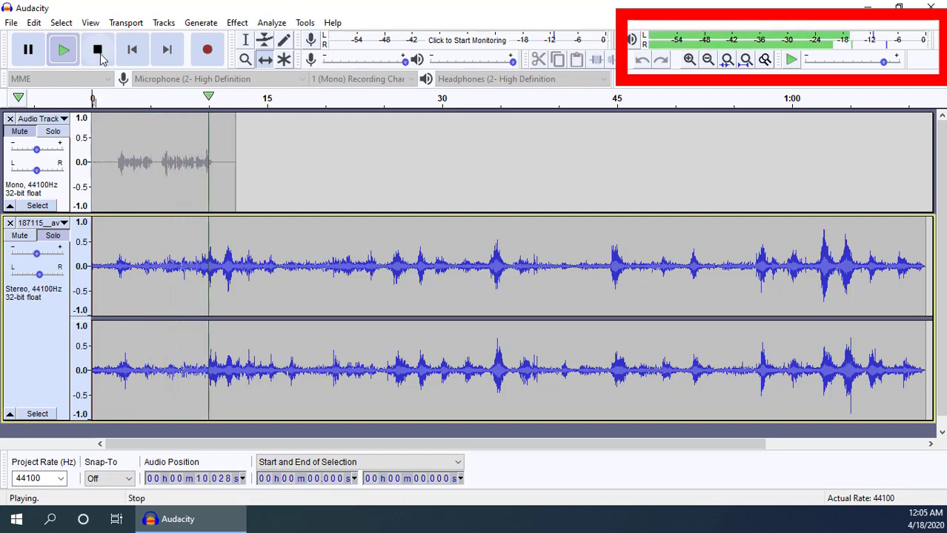
{"action": "key", "text": "space"}
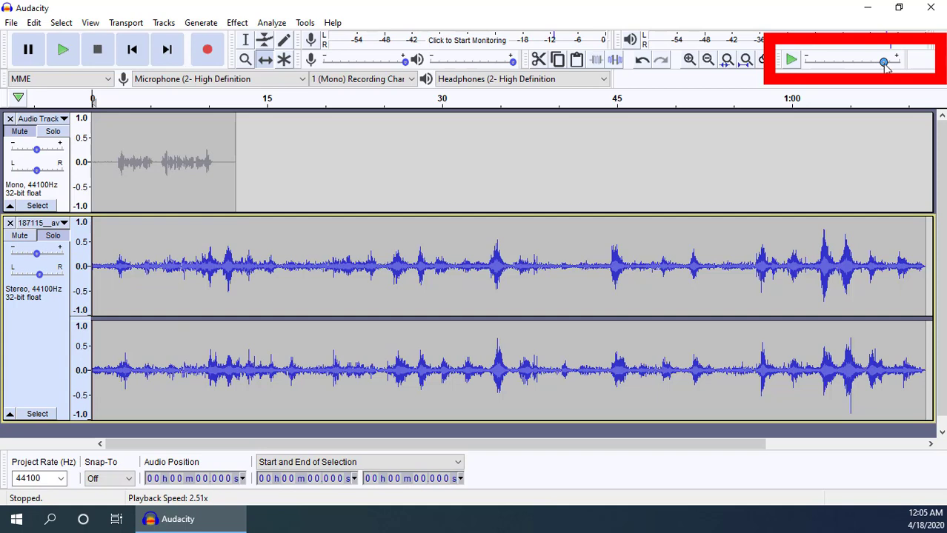
Listen to the shore-waves track with Play-at-Speed and reduce the playback speed to around the middle of its range
{"action": "left_click", "coordinate": [791, 61]}
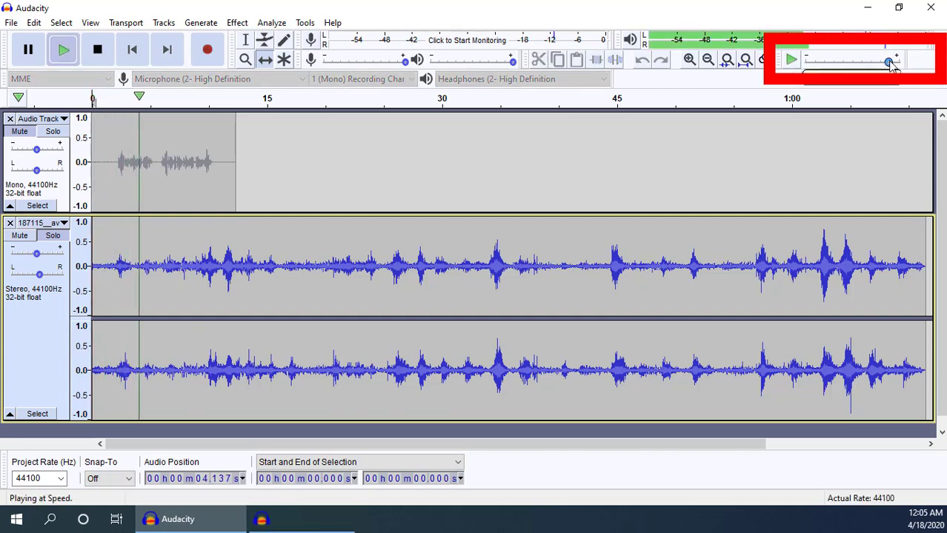
{"action": "left_click_drag", "start_coordinate": [888, 65], "coordinate": [847, 65]}
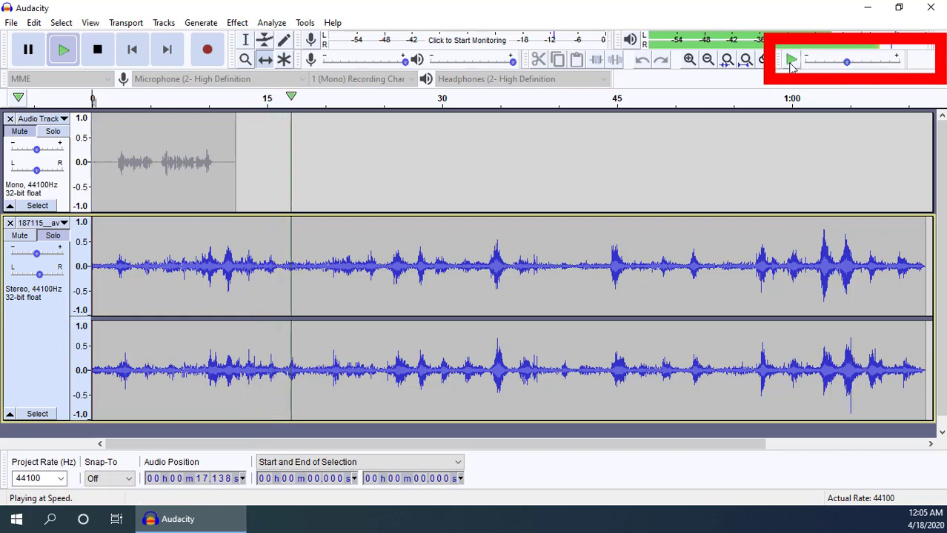
{"action": "left_click", "coordinate": [99, 50]}
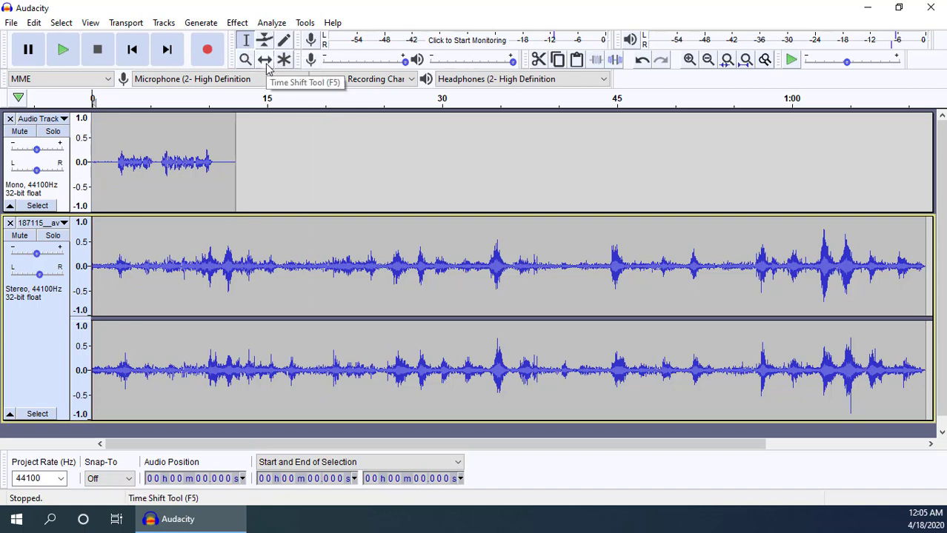
Shift the voice clip with the Time Shift Tool to start at about 9.5 seconds and preview from about 10 seconds
{"action": "left_click", "coordinate": [268, 66]}
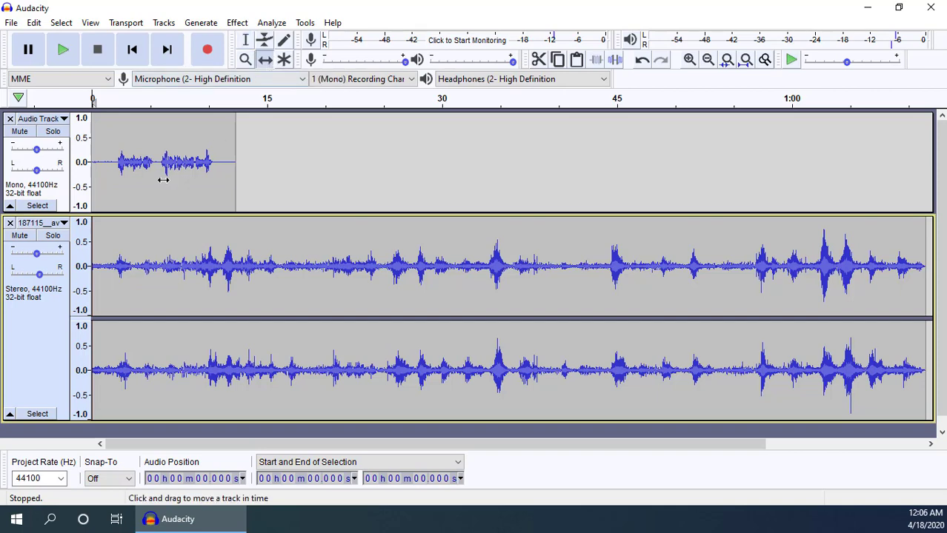
{"action": "left_click_drag", "start_coordinate": [148, 180], "coordinate": [259, 197]}
{"action": "left_click", "coordinate": [215, 98]}
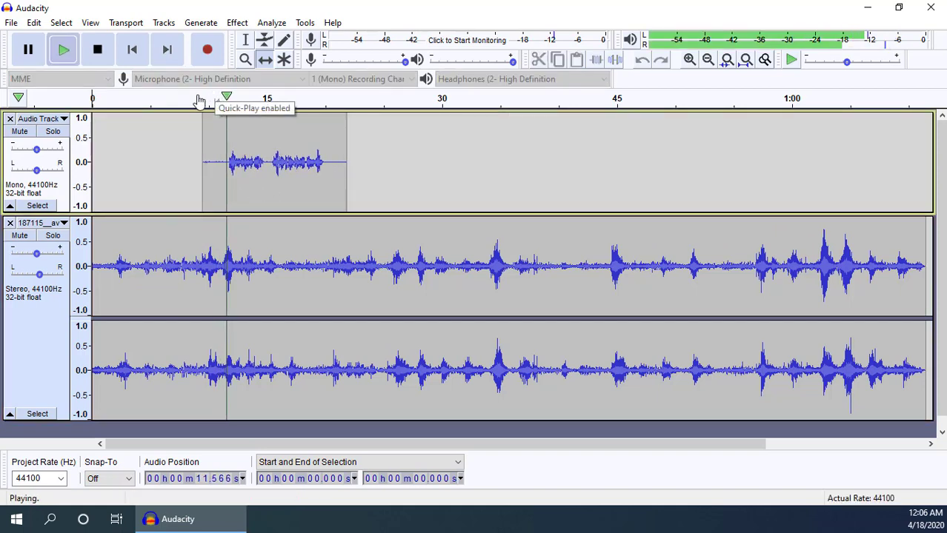
{"action": "left_click", "coordinate": [97, 51]}
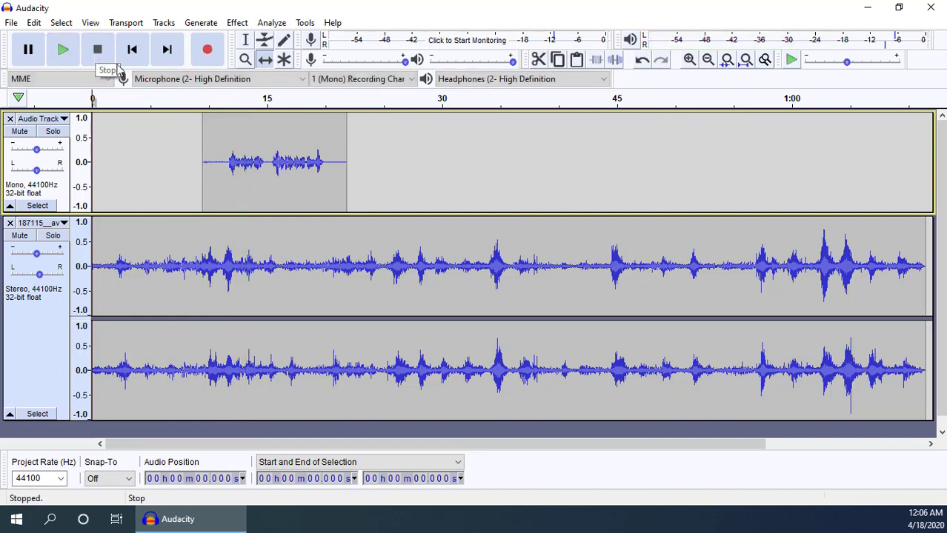
Add Envelope Tool points to the shore-waves track at its start and at about 11 seconds, lowering the volume at the second
{"action": "left_click", "coordinate": [264, 40]}
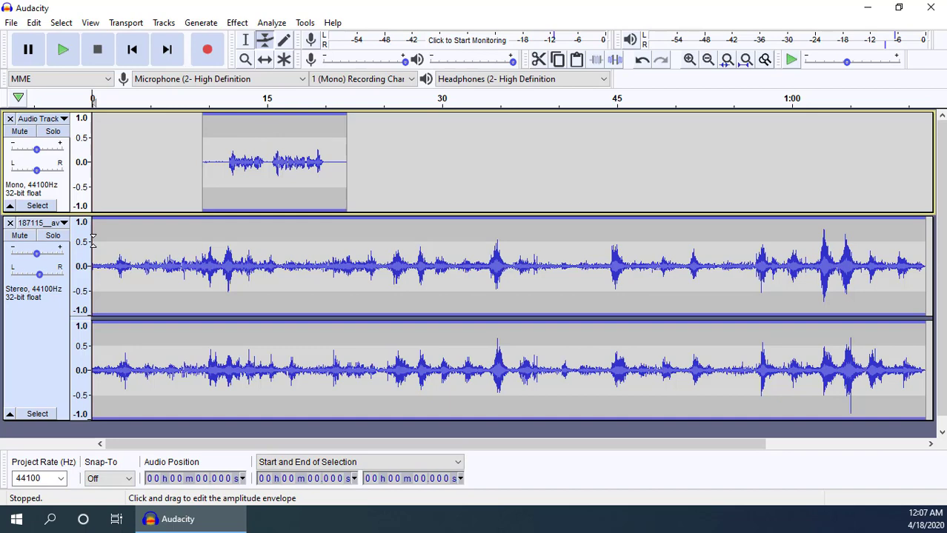
{"action": "mouse_move", "coordinate": [93, 239]}
{"action": "left_mouse_down"}
{"action": "mouse_move", "coordinate": [88, 223]}
{"action": "mouse_move", "coordinate": [91, 237]}
{"action": "left_mouse_up"}
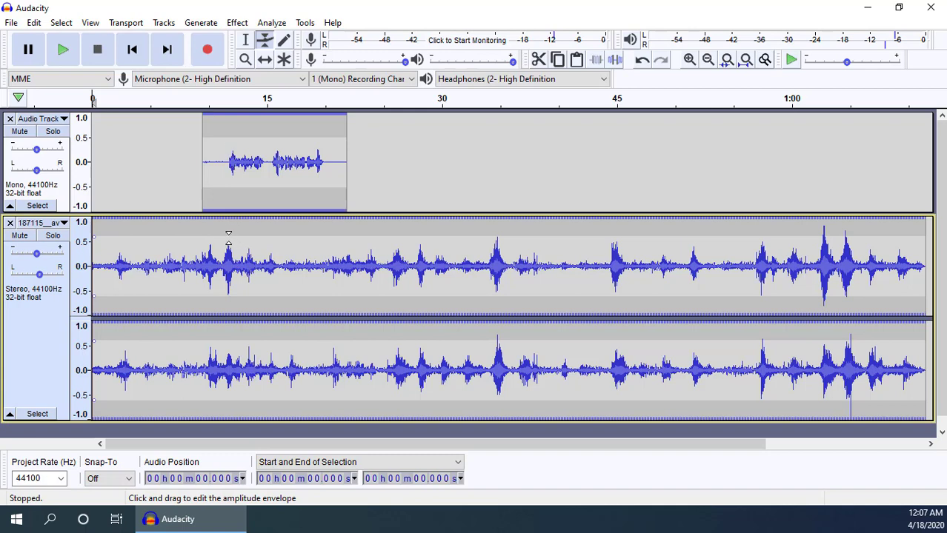
{"action": "left_click_drag", "start_coordinate": [225, 239], "coordinate": [223, 252]}
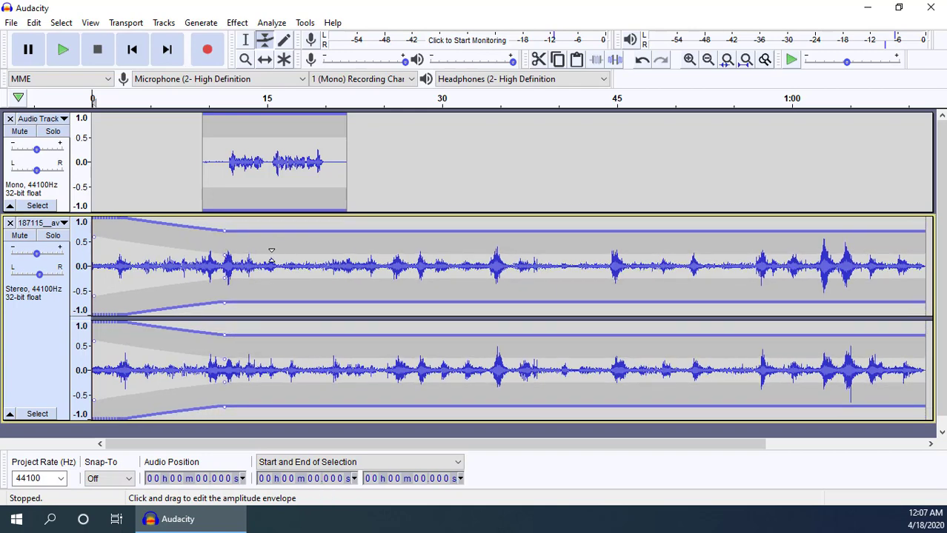
Add envelope points to the shore-waves track at about 20, 24 and 8 seconds, restoring full volume on both sides of the dip
{"action": "left_click_drag", "start_coordinate": [330, 252], "coordinate": [365, 238]}
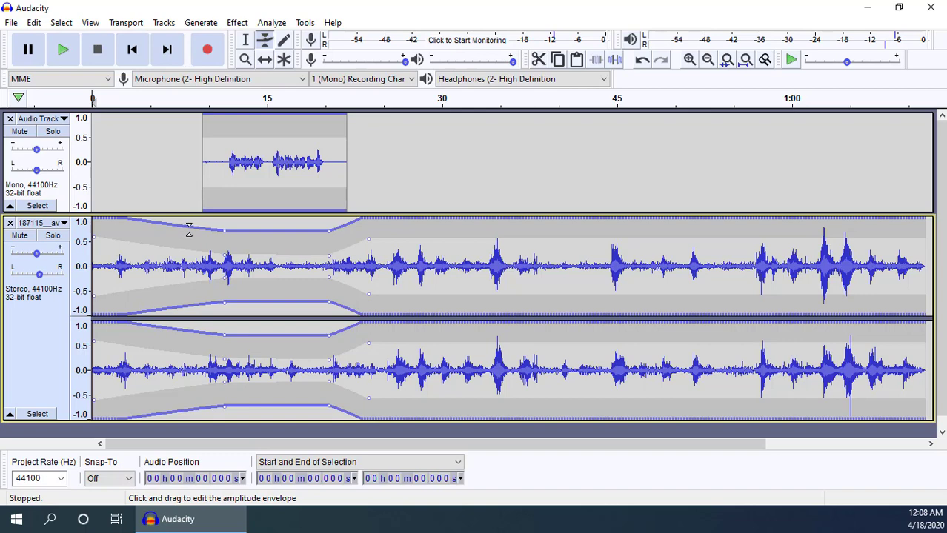
{"action": "left_click_drag", "start_coordinate": [189, 230], "coordinate": [217, 227]}
{"action": "key", "text": "Up"}
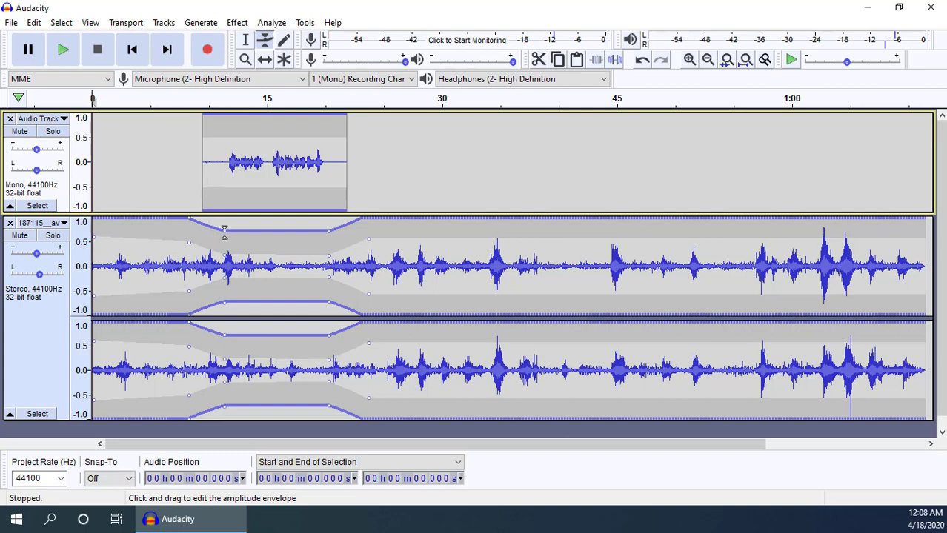
Lower the shore-waves envelope points at about 11 and 20 seconds to about 0.5 and preview the mix from about 6.5 seconds
{"action": "left_click_drag", "start_coordinate": [224, 232], "coordinate": [226, 243]}
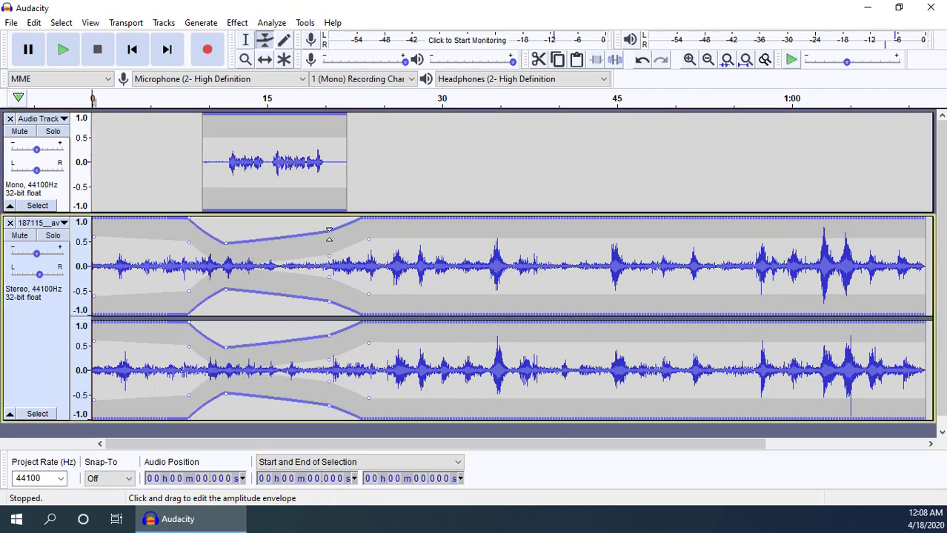
{"action": "left_click_drag", "start_coordinate": [329, 234], "coordinate": [330, 243]}
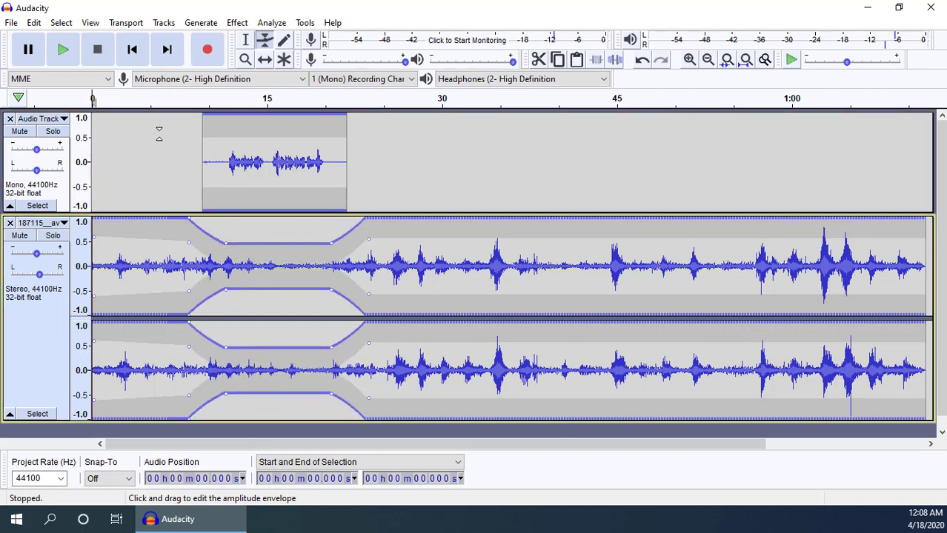
{"action": "left_click", "coordinate": [167, 102]}
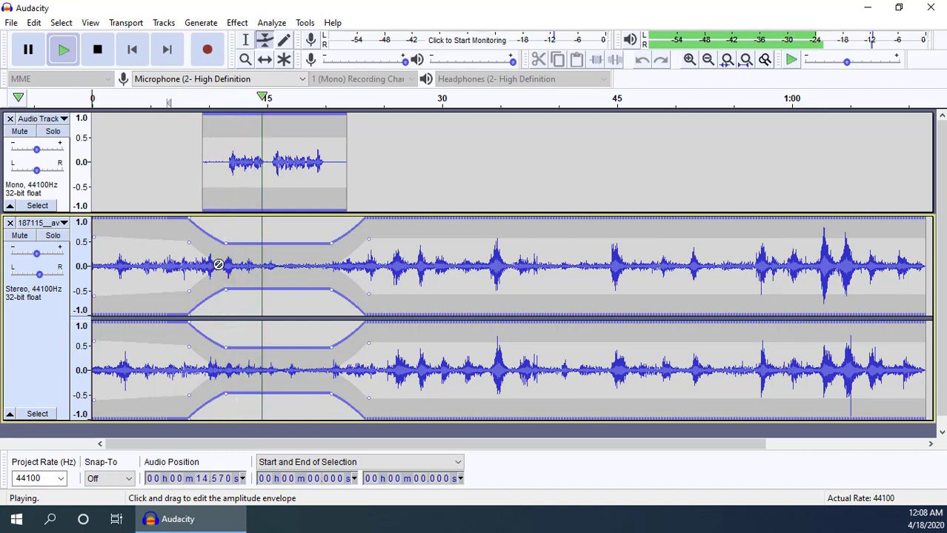
{"action": "left_click", "coordinate": [97, 49]}
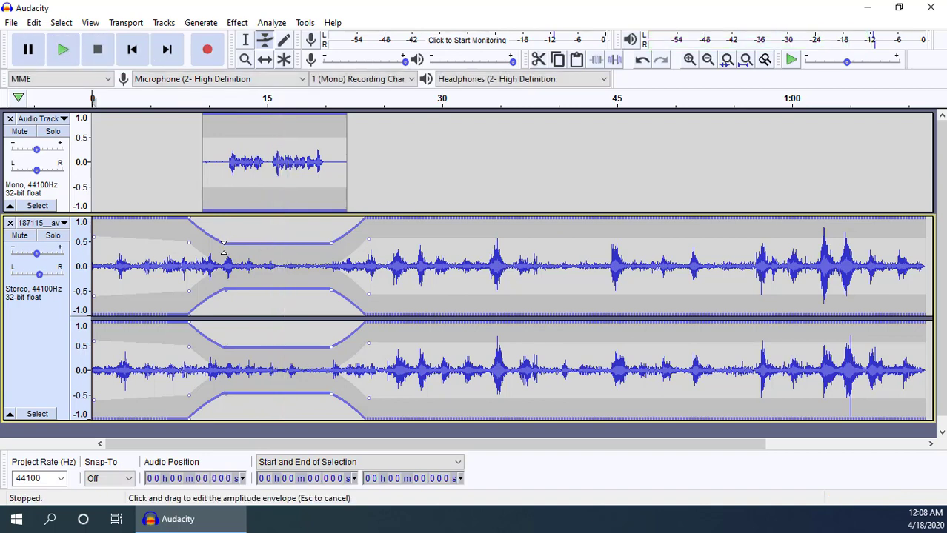
Lower both inner envelope points of the shore-waves dip to about 0.3 and preview the mix from about 8 seconds
{"action": "left_click_drag", "start_coordinate": [224, 243], "coordinate": [225, 252]}
{"action": "left_click_drag", "start_coordinate": [333, 245], "coordinate": [336, 251]}
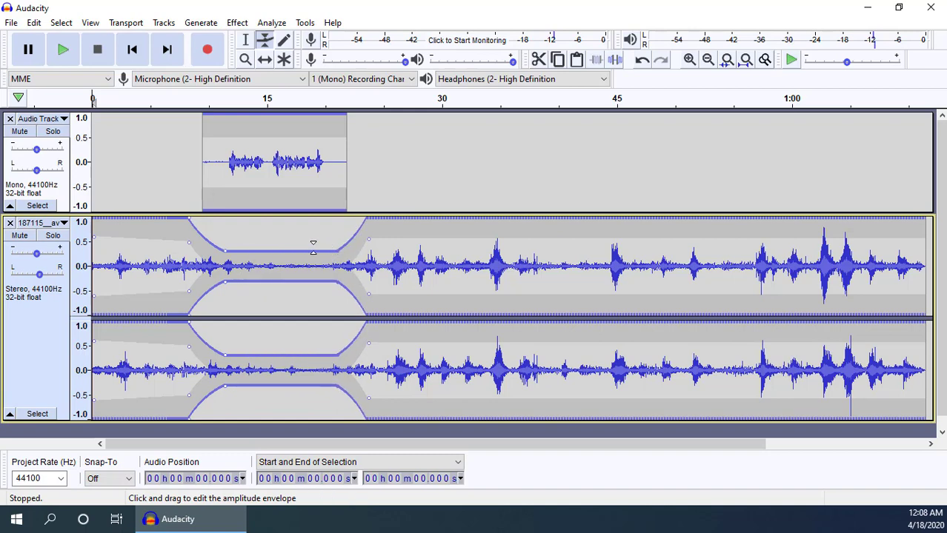
{"action": "left_click", "coordinate": [188, 97]}
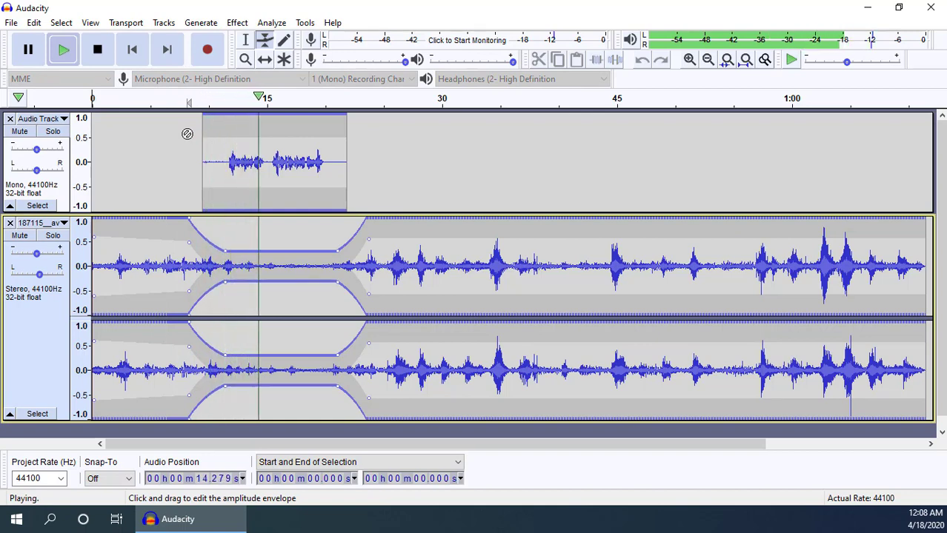
{"action": "left_click", "coordinate": [99, 50]}
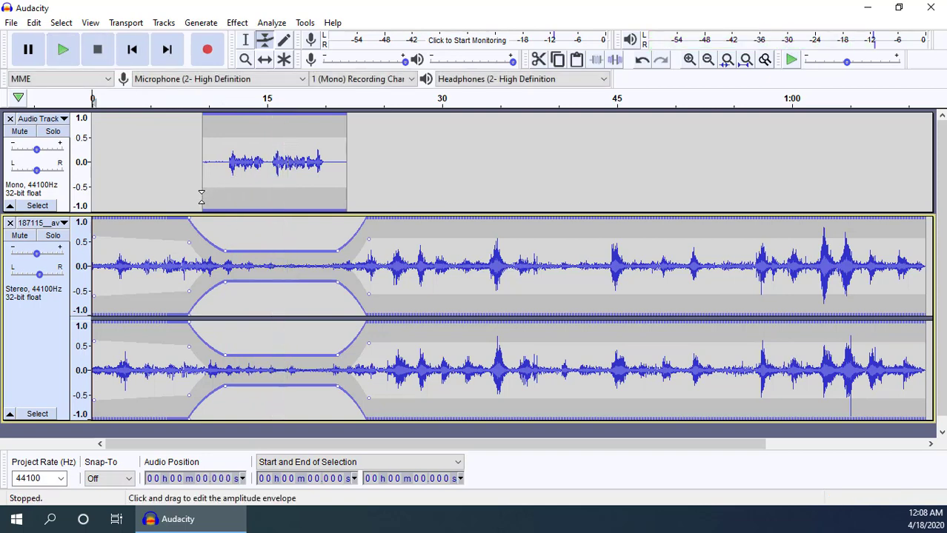
Raise the voice clip's volume with an envelope point at its start, and preview the mix from about 8 and 21 seconds
{"action": "left_click_drag", "start_coordinate": [201, 195], "coordinate": [204, 198]}
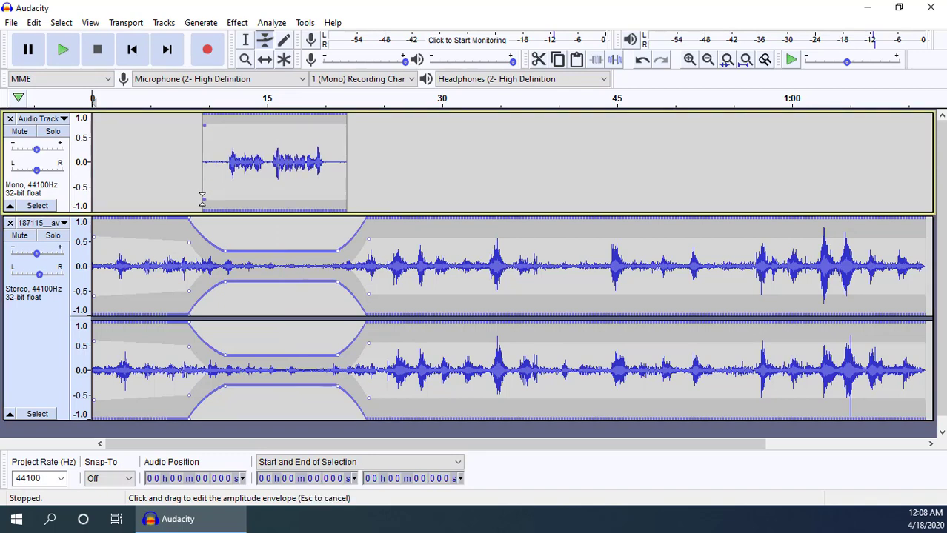
{"action": "left_click", "coordinate": [188, 99]}
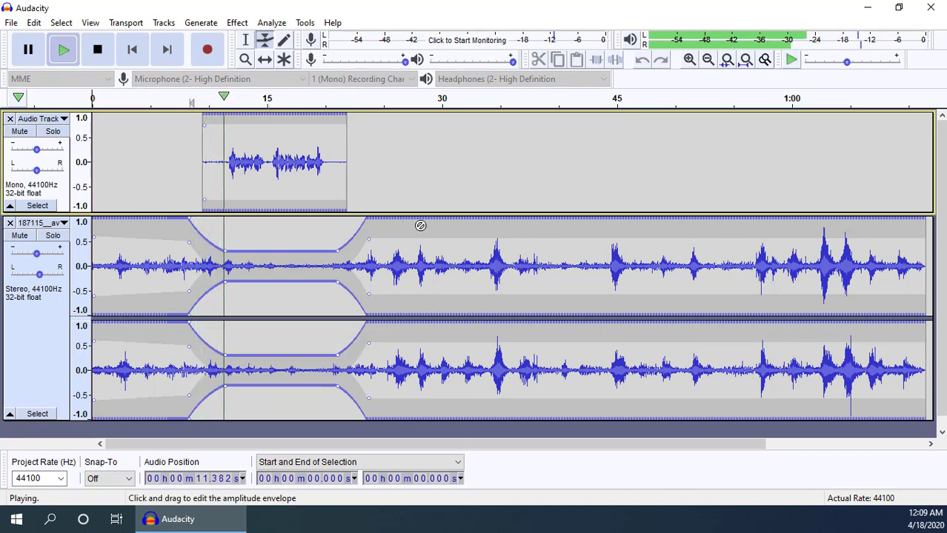
{"action": "left_click", "coordinate": [334, 99]}
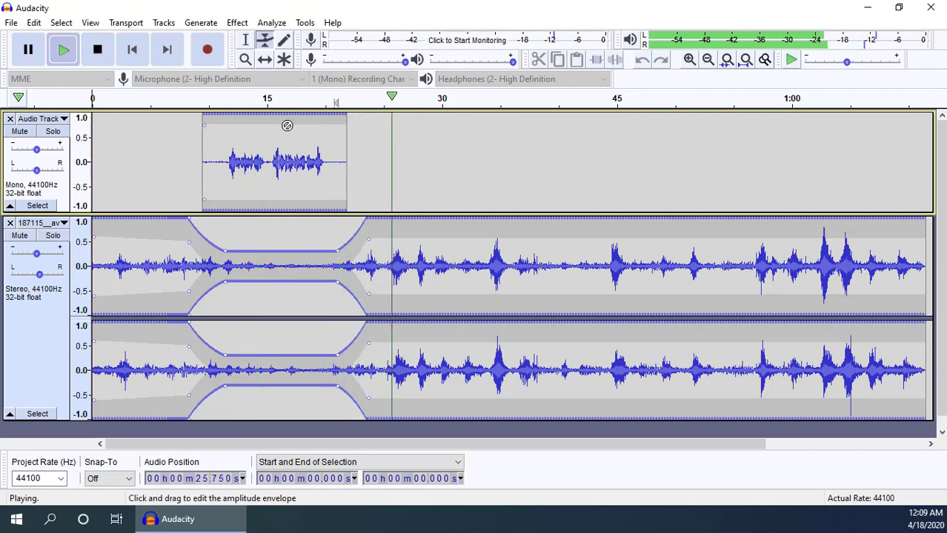
{"action": "left_click", "coordinate": [97, 50]}
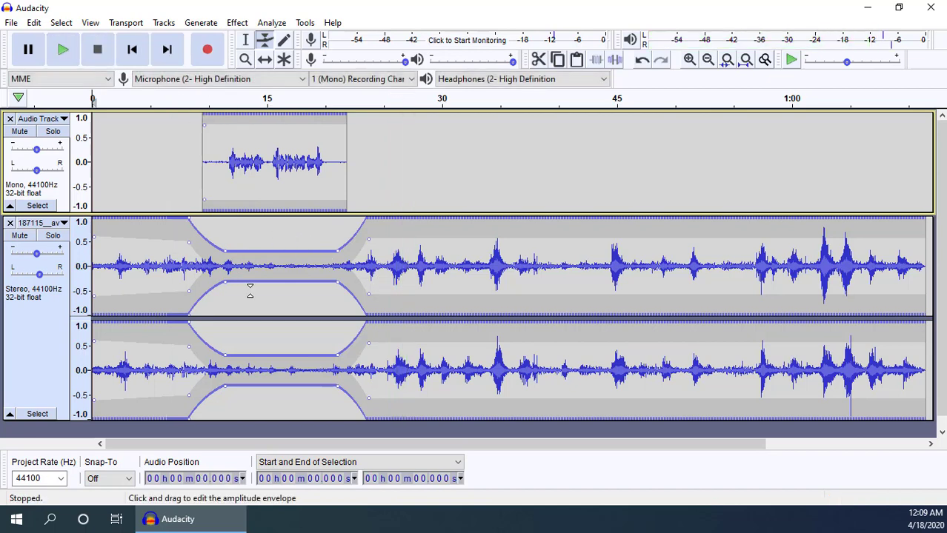
{"action": "left_click", "coordinate": [238, 23]}
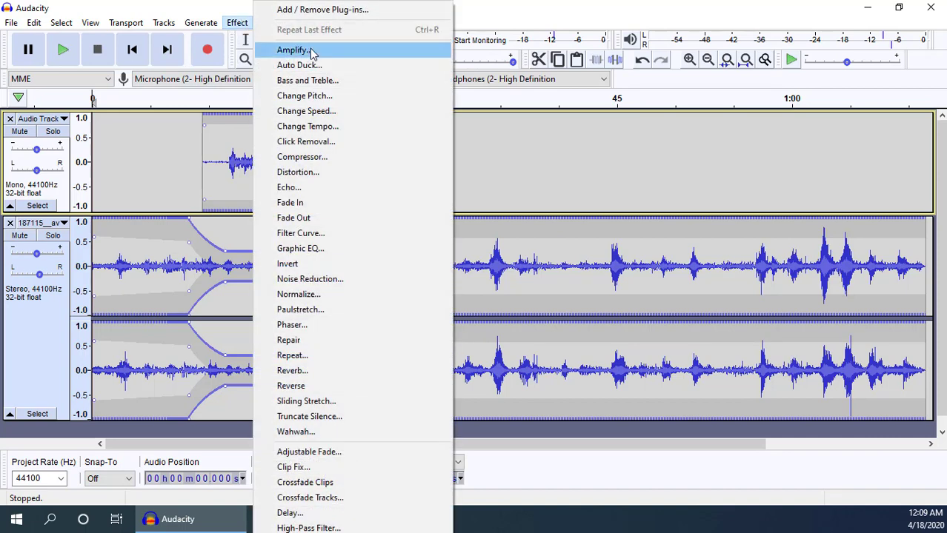
{"action": "left_click", "coordinate": [216, 6]}
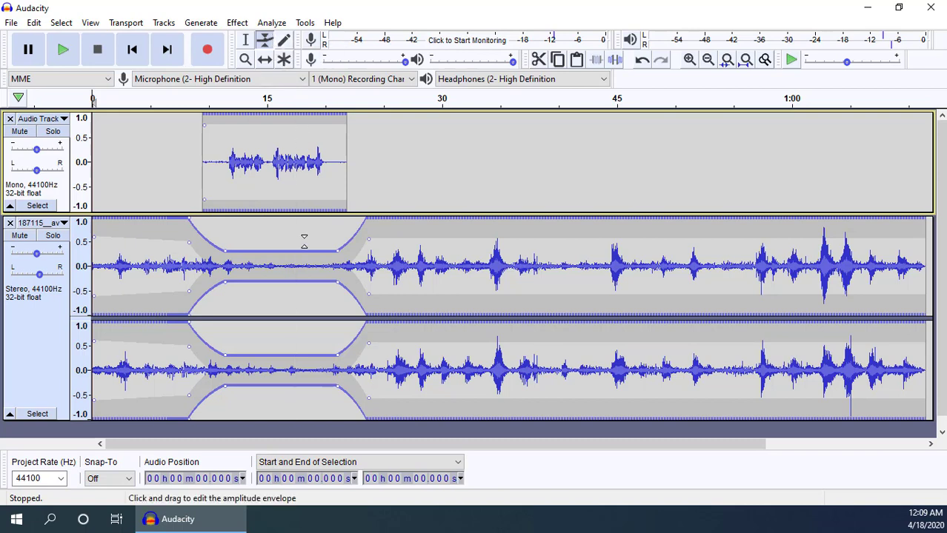
{"action": "left_click", "coordinate": [11, 24]}
{"action": "mouse_move", "coordinate": [62, 128]}
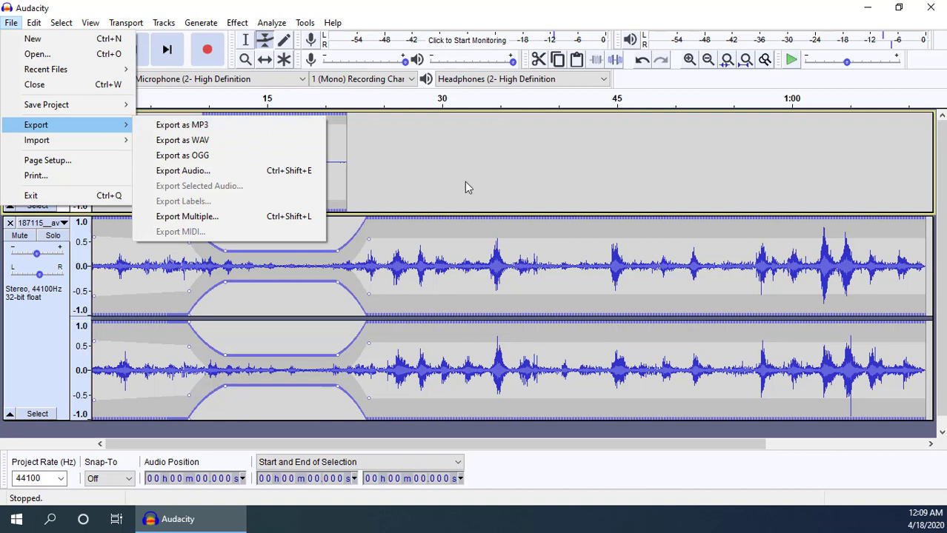
{"action": "left_click", "coordinate": [205, 377]}
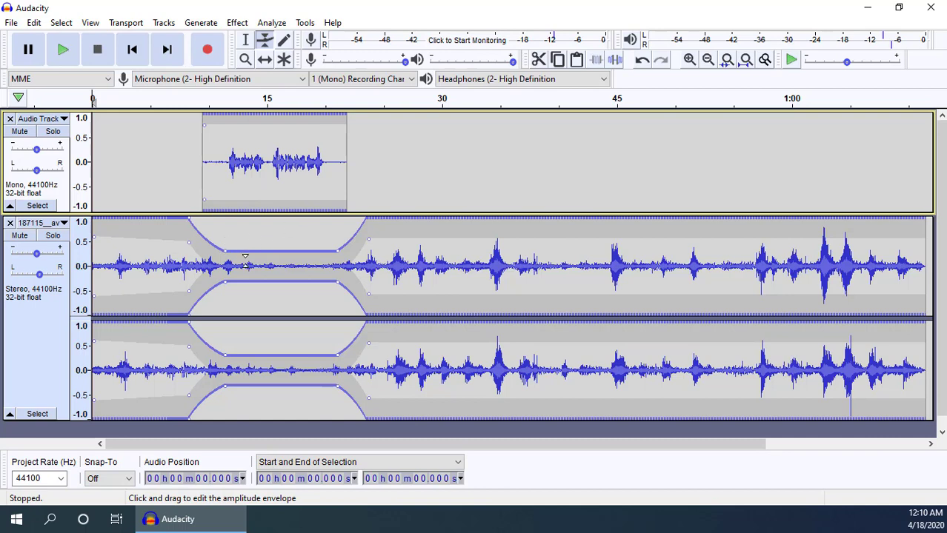
Lower both inner envelope points of the shore-waves dip to about 0.1 so the waves nearly fade out under the voice
{"action": "left_click_drag", "start_coordinate": [226, 252], "coordinate": [226, 263]}
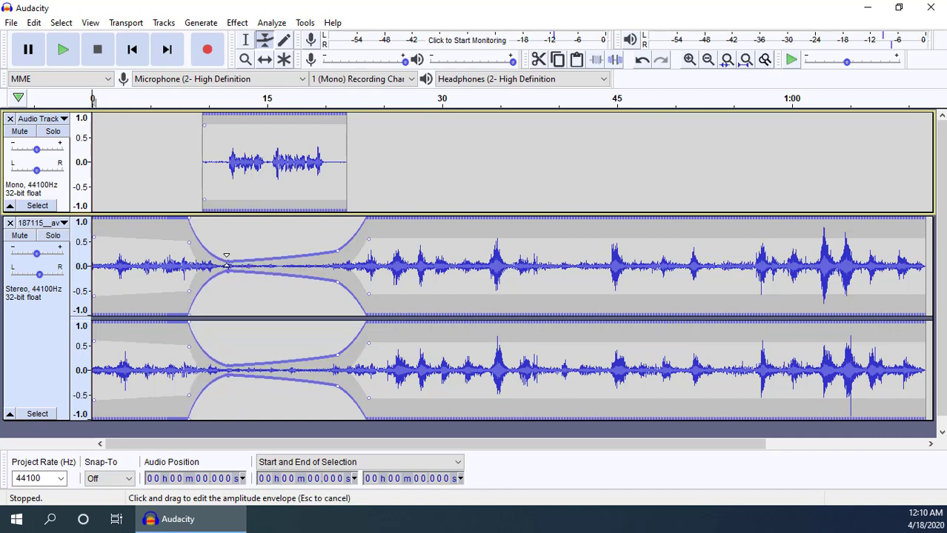
{"action": "left_click_drag", "start_coordinate": [337, 249], "coordinate": [337, 257]}
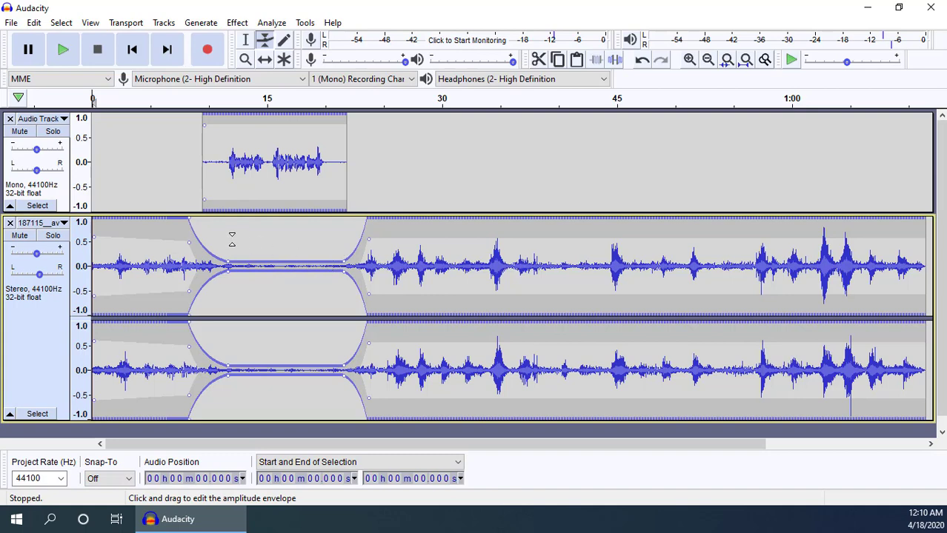